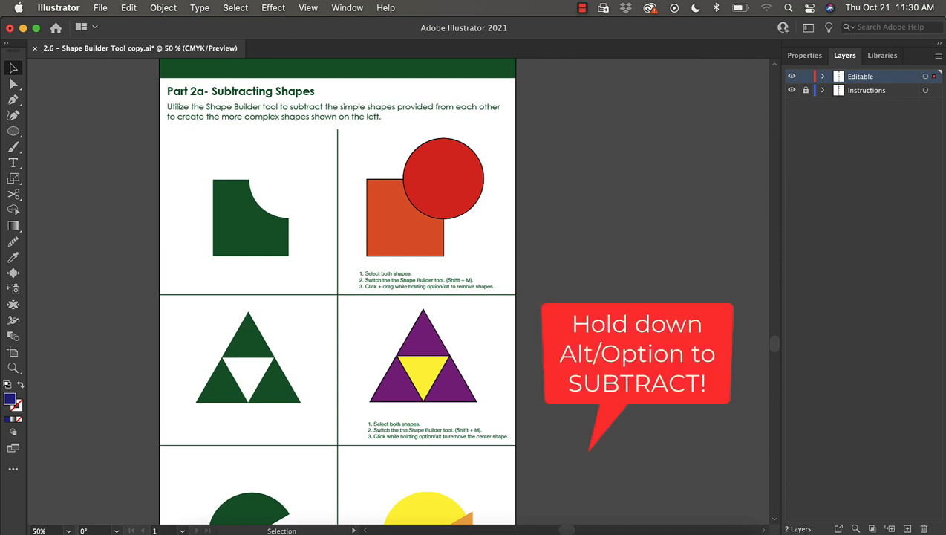
Subtract the red circle and its overlap from the orange square using the Shape Builder tool
{"action": "left_click", "coordinate": [760, 440]}
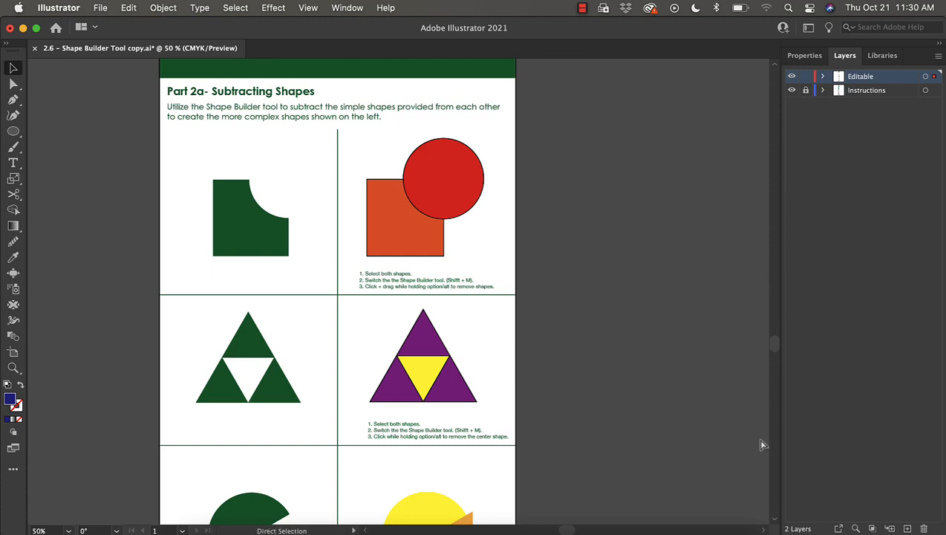
{"action": "key", "text": "super+equal"}
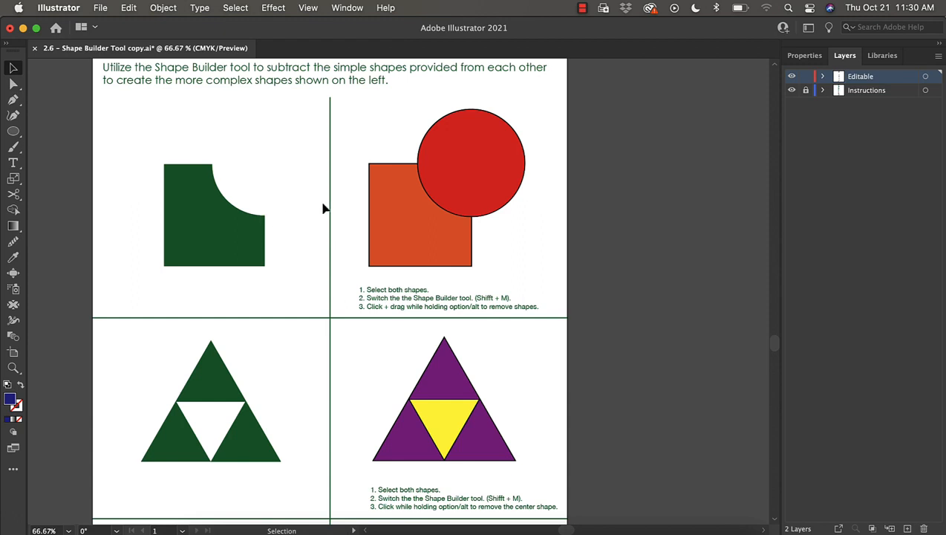
{"action": "left_click_drag", "start_coordinate": [374, 128], "coordinate": [510, 224]}
{"action": "left_click", "coordinate": [14, 209]}
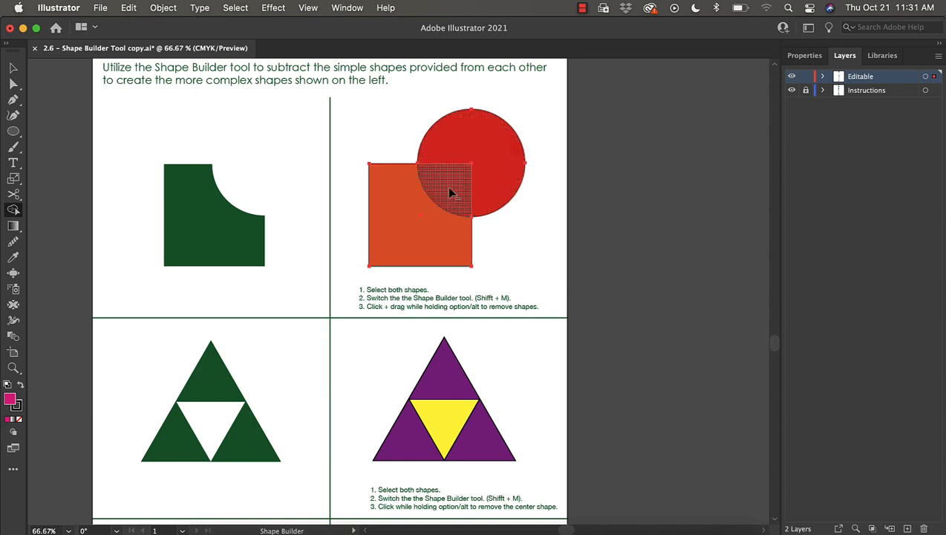
{"action": "left_click_drag", "start_coordinate": [461, 176], "coordinate": [485, 144]}
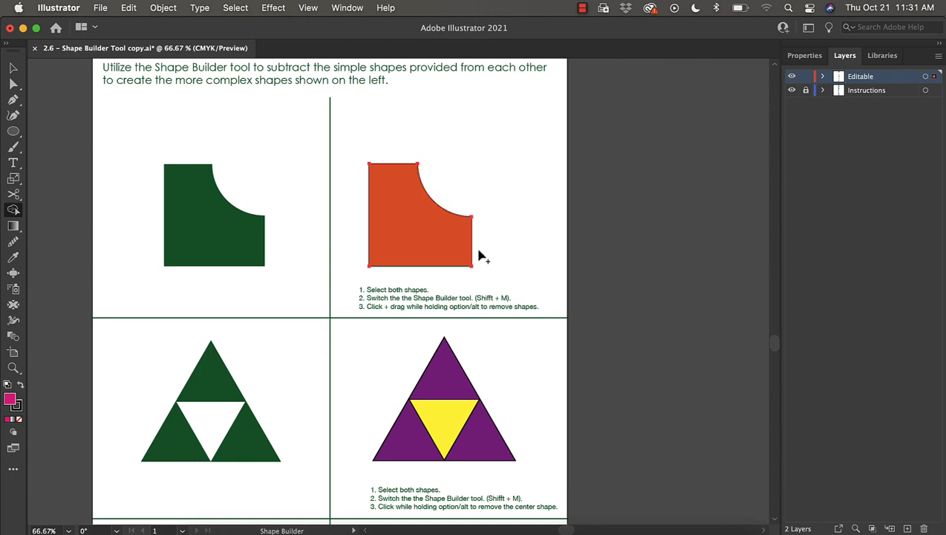
Remove the yellow center triangle from the purple triangle with the Shape Builder tool, leaving the artwork deselected
{"action": "scroll", "coordinate": [478, 256], "scroll_direction": "down", "scroll_amount": 5}
{"action": "key", "text": "v"}
{"action": "left_click", "coordinate": [394, 292]}
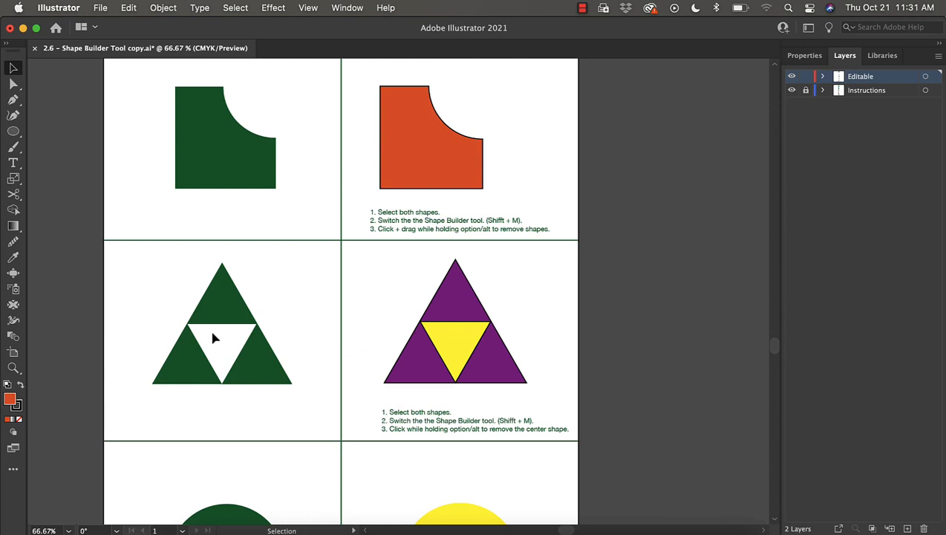
{"action": "left_click_drag", "start_coordinate": [399, 264], "coordinate": [519, 375]}
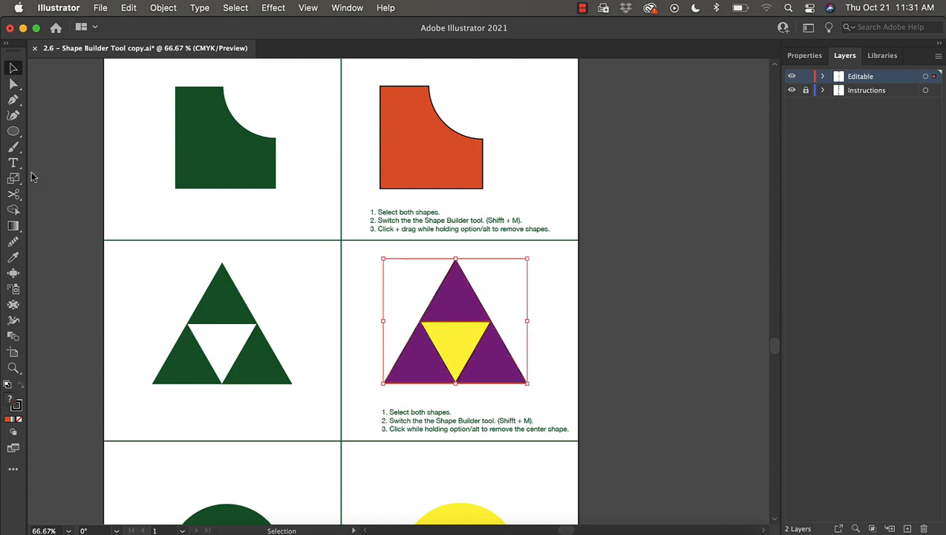
{"action": "left_click", "coordinate": [14, 209]}
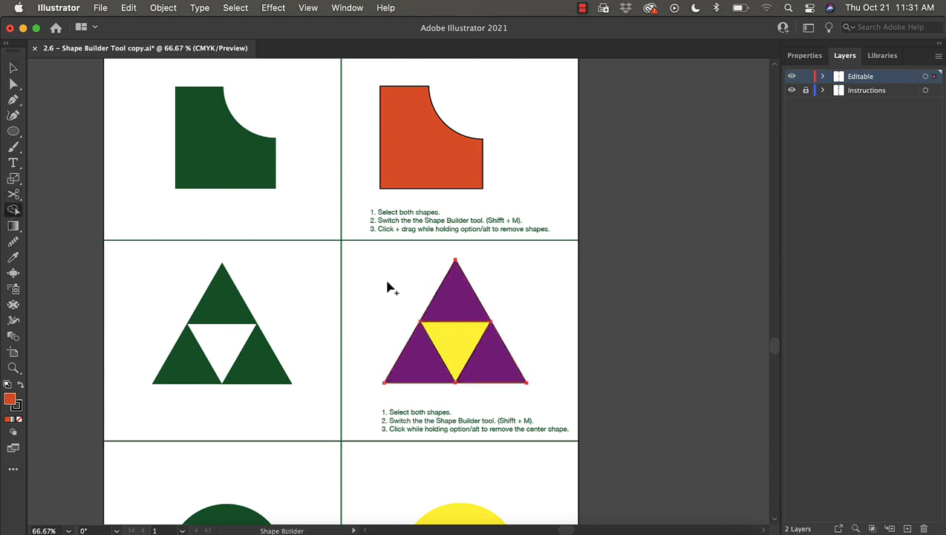
{"action": "left_click", "coordinate": [463, 349], "text": "alt"}
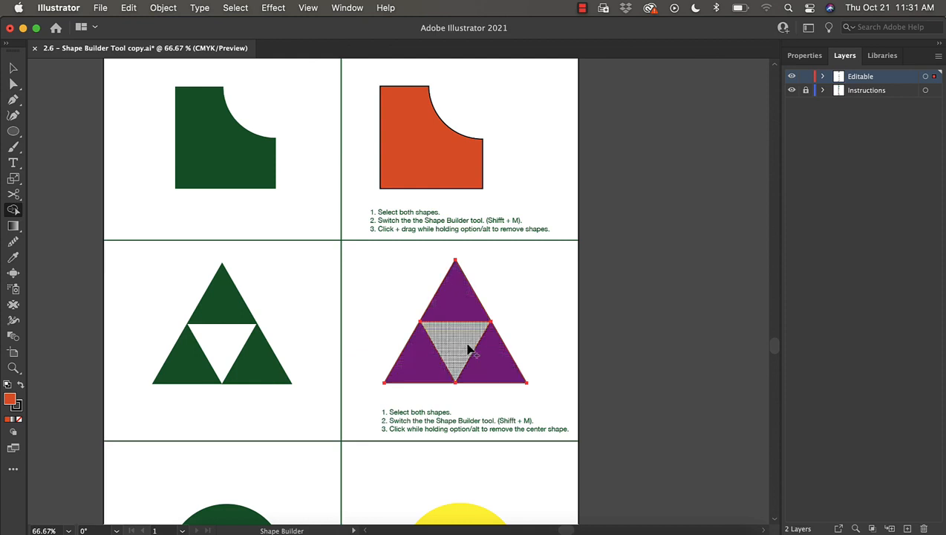
{"action": "key", "text": "v"}
{"action": "left_click", "coordinate": [560, 321]}
Subtract the two lower rounded ends of the crossed capsules with Shape Builder and merge the remaining pieces into one heart
{"action": "scroll", "coordinate": [560, 321], "scroll_direction": "down", "scroll_amount": 7}
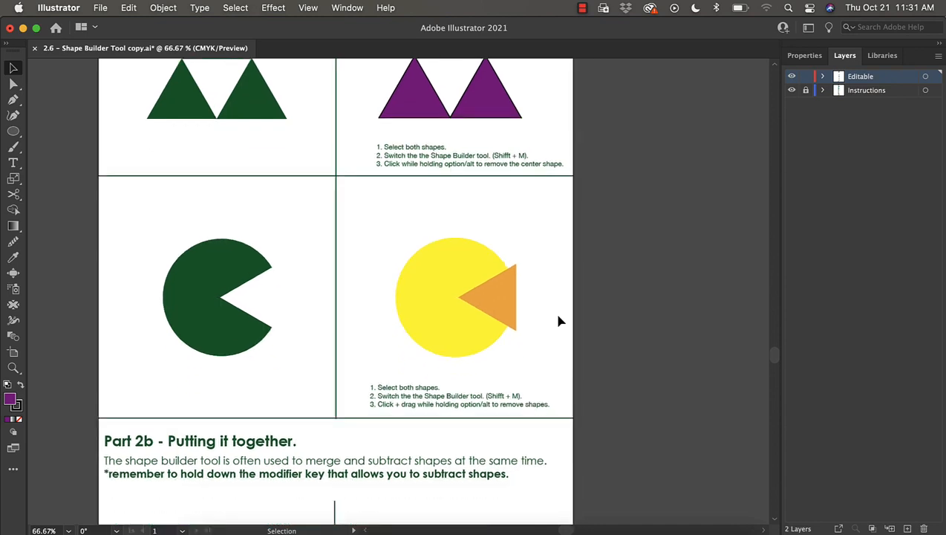
{"action": "scroll", "coordinate": [560, 320], "scroll_direction": "down", "scroll_amount": 5}
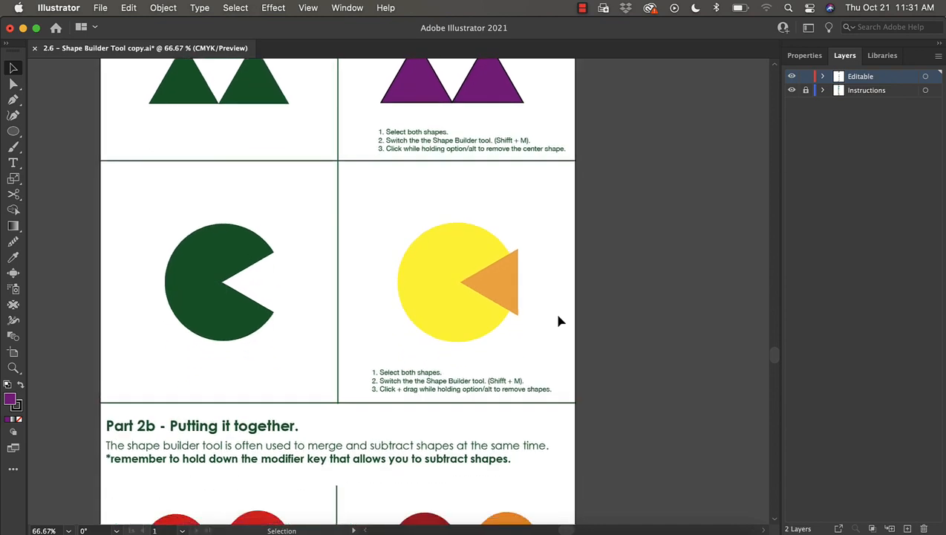
{"action": "scroll", "coordinate": [560, 321], "scroll_direction": "down", "scroll_amount": 4}
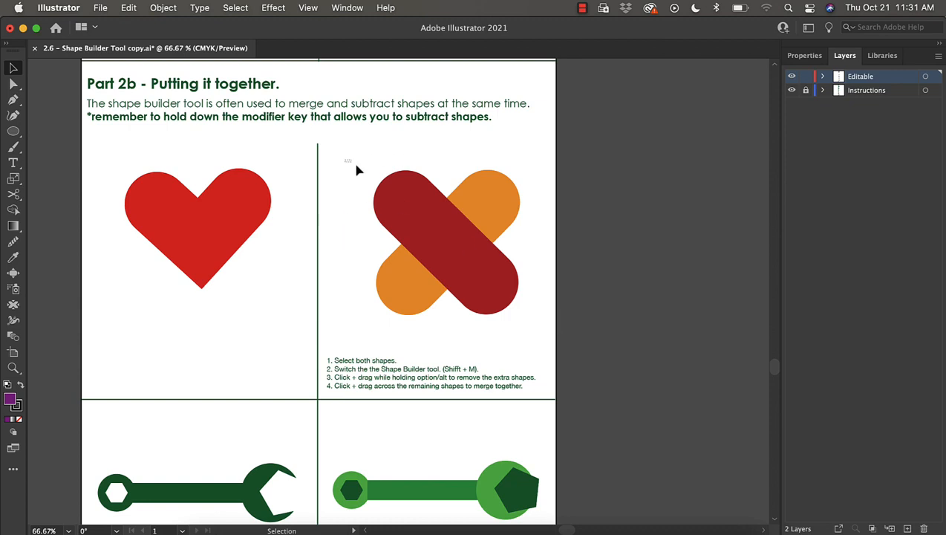
{"action": "left_click_drag", "start_coordinate": [351, 163], "coordinate": [516, 316]}
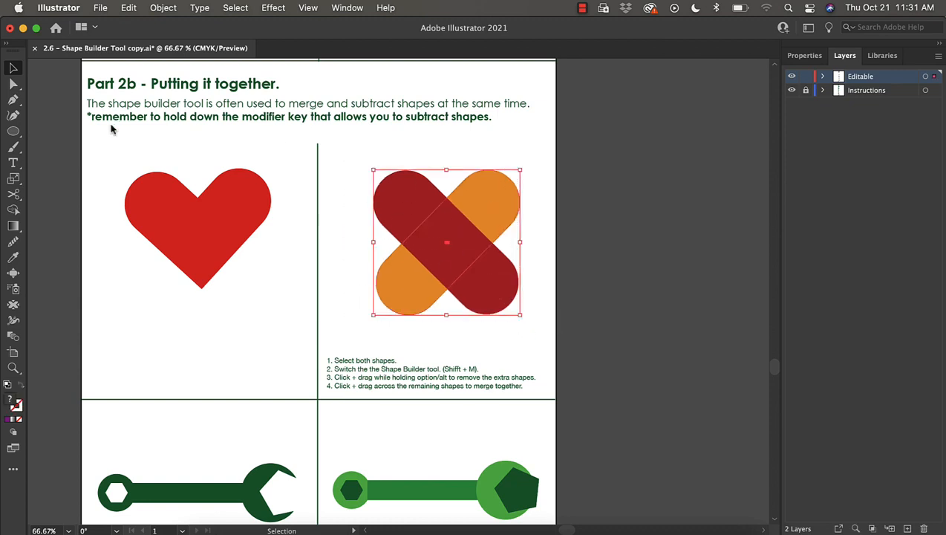
{"action": "left_click", "coordinate": [13, 209]}
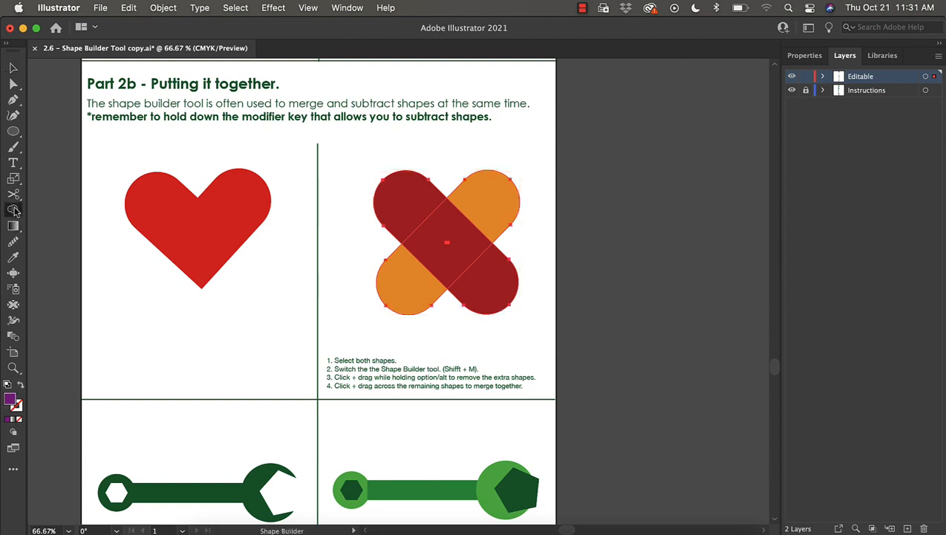
{"action": "left_click", "coordinate": [417, 257]}
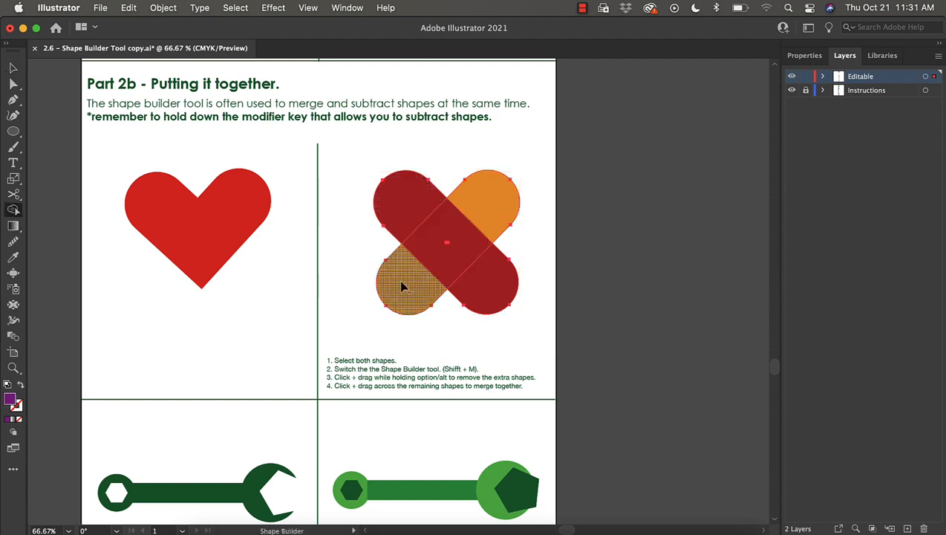
{"action": "left_click", "coordinate": [401, 286], "text": "alt"}
{"action": "left_click", "coordinate": [489, 284], "text": "alt"}
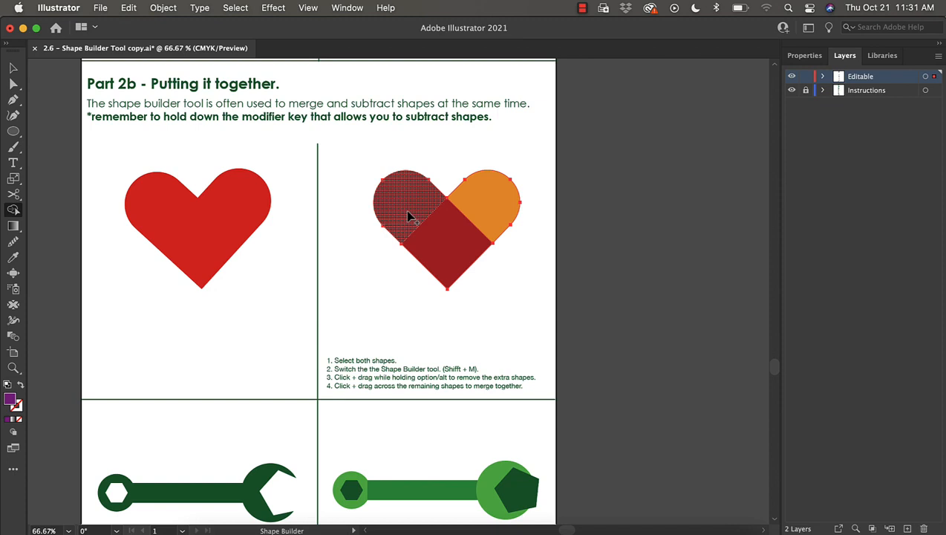
{"action": "mouse_move", "coordinate": [407, 216]}
{"action": "left_mouse_down"}
{"action": "mouse_move", "coordinate": [450, 250]}
{"action": "mouse_move", "coordinate": [476, 237]}
{"action": "mouse_move", "coordinate": [486, 213]}
{"action": "left_mouse_up"}
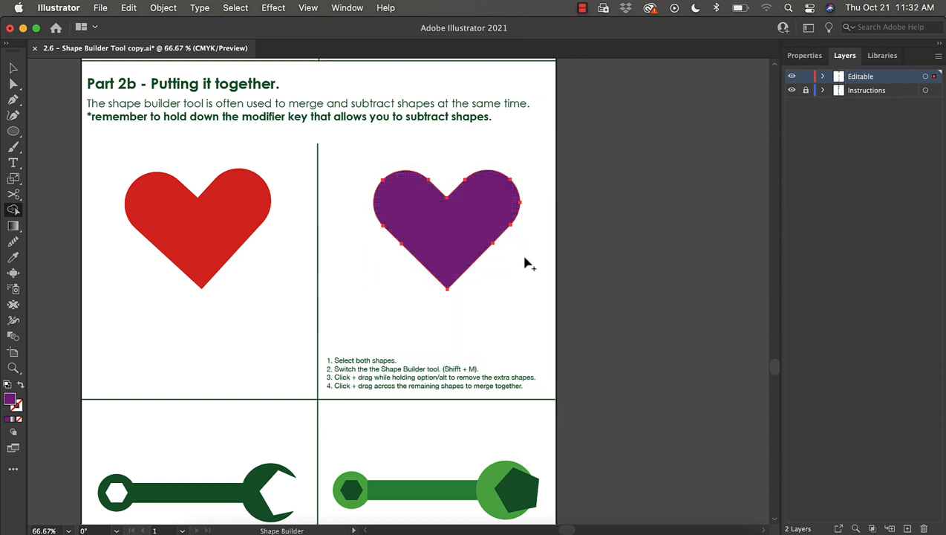
{"action": "key", "text": "v"}
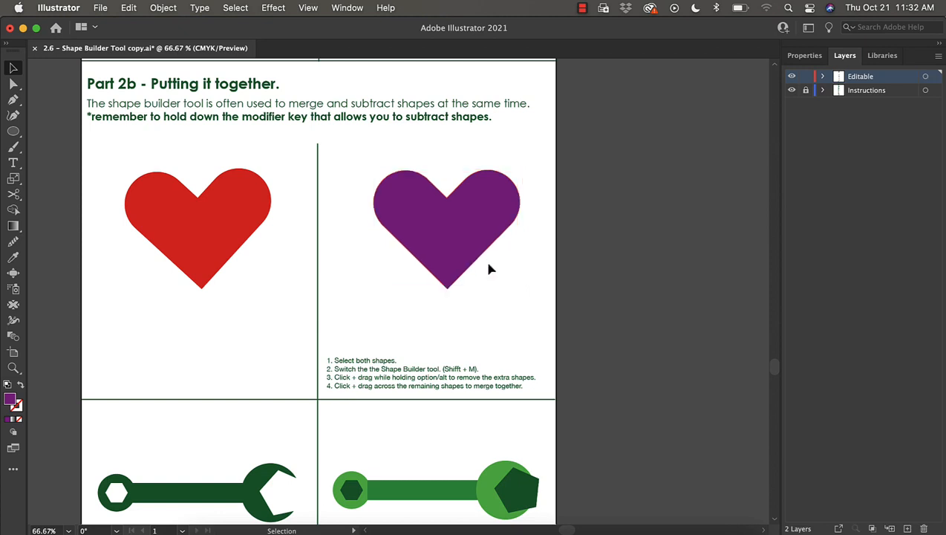
Subtract the hexagon and pentagon from the wrench heads with Shape Builder and merge the heads and handle into one shape
{"action": "scroll", "coordinate": [488, 265], "scroll_direction": "down", "scroll_amount": 8}
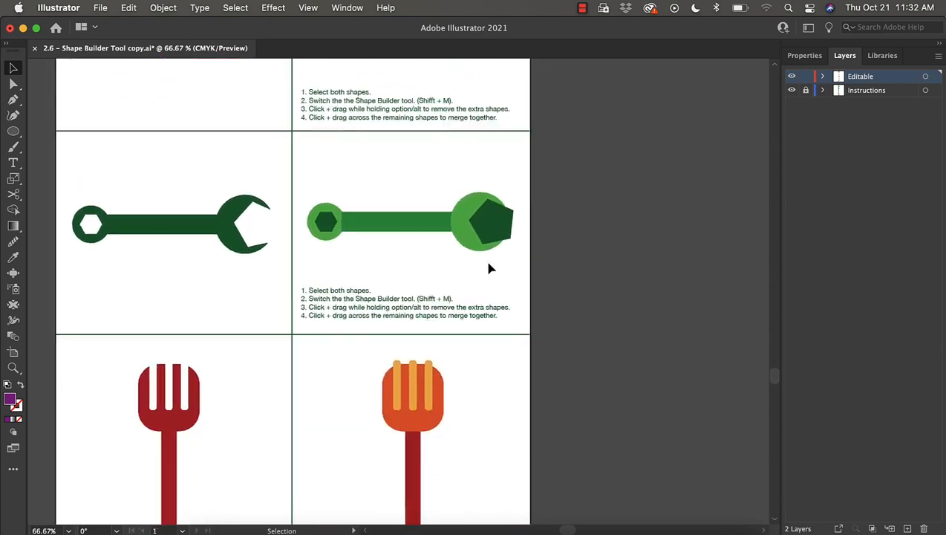
{"action": "left_click_drag", "start_coordinate": [305, 185], "coordinate": [515, 253]}
{"action": "left_click", "coordinate": [14, 210]}
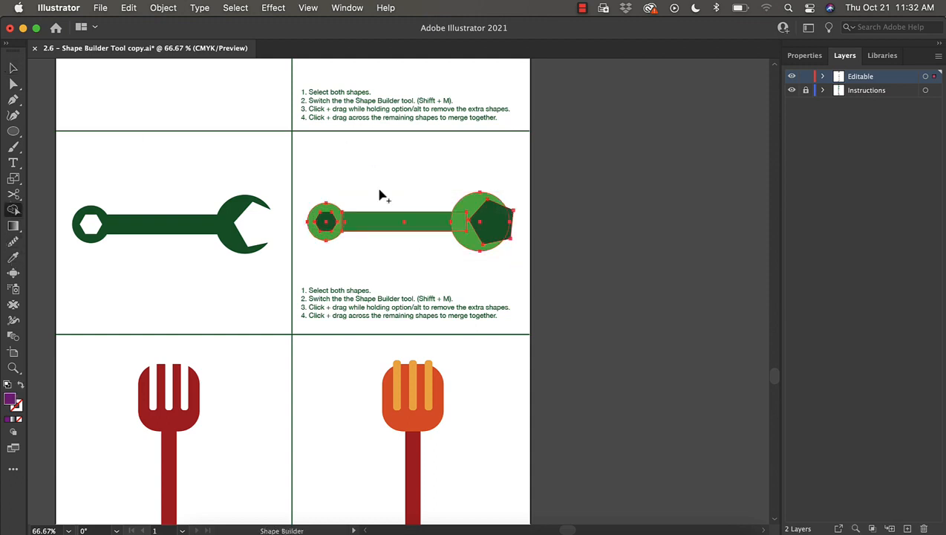
{"action": "left_click", "coordinate": [329, 224], "text": "alt"}
{"action": "left_click", "coordinate": [514, 224], "text": "alt"}
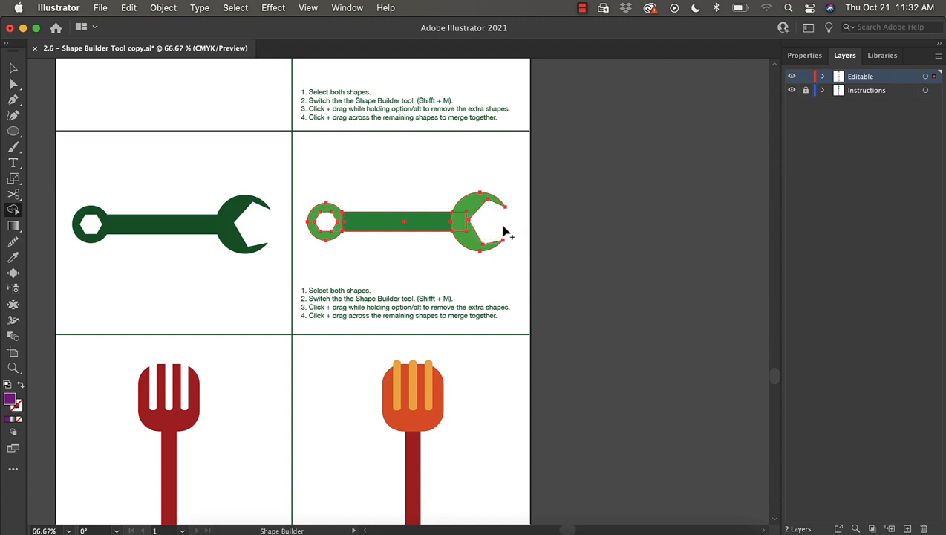
{"action": "mouse_move", "coordinate": [468, 214]}
{"action": "left_mouse_down"}
{"action": "mouse_move", "coordinate": [404, 227]}
{"action": "mouse_move", "coordinate": [335, 216]}
{"action": "left_mouse_up"}
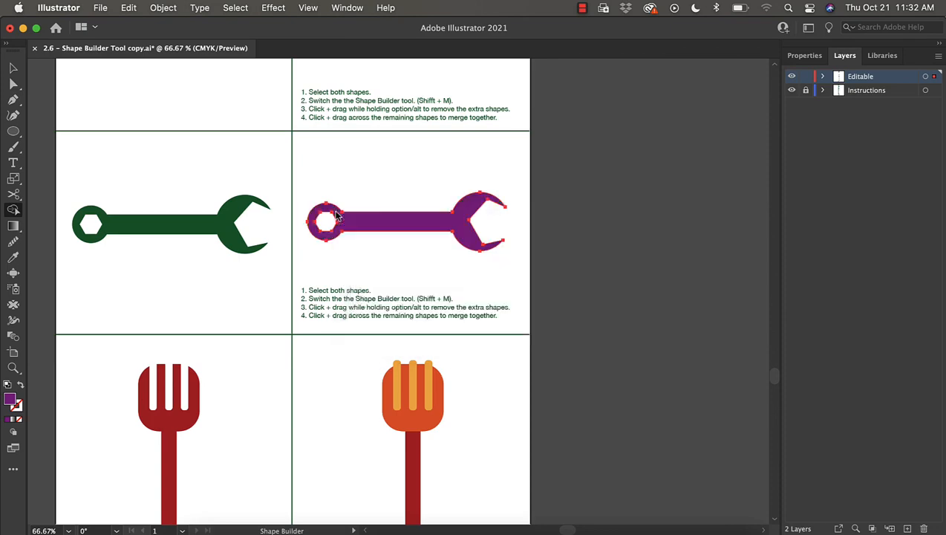
{"action": "key", "text": "v"}
{"action": "left_click", "coordinate": [532, 210]}
Separate the divided circle into wedges with Shape Builder and pull the two upper wedges beside the vertical line away from the rest
{"action": "scroll", "coordinate": [532, 210], "scroll_direction": "down", "scroll_amount": 10}
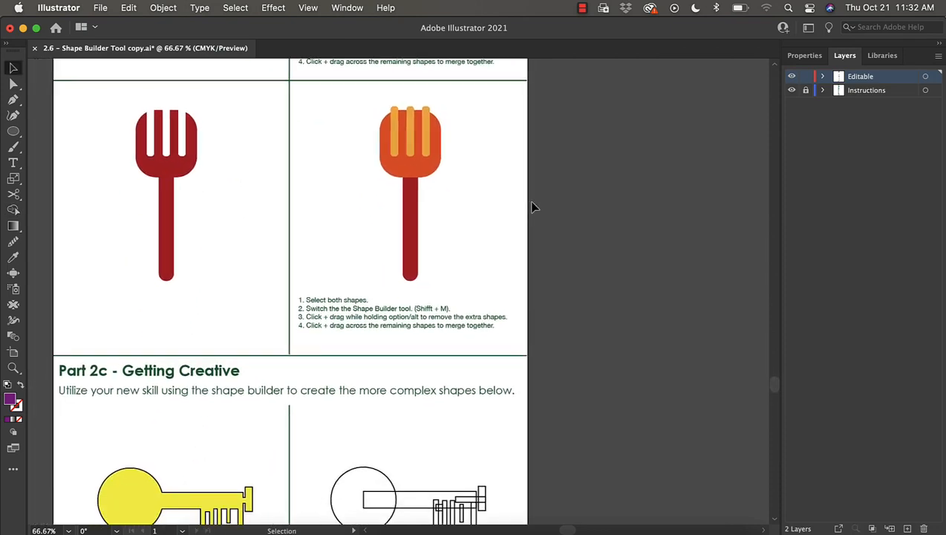
{"action": "scroll", "coordinate": [532, 207], "scroll_direction": "down", "scroll_amount": 14}
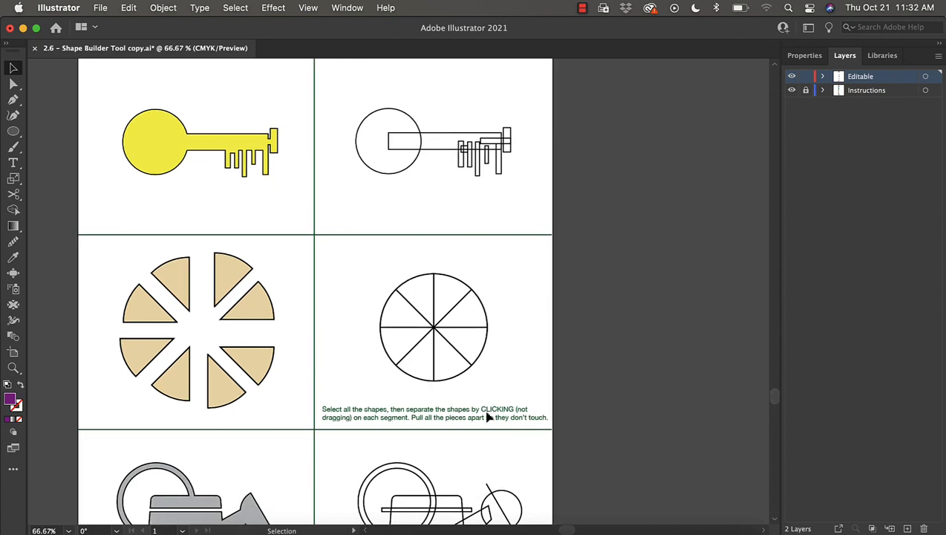
{"action": "left_click_drag", "start_coordinate": [359, 260], "coordinate": [504, 373]}
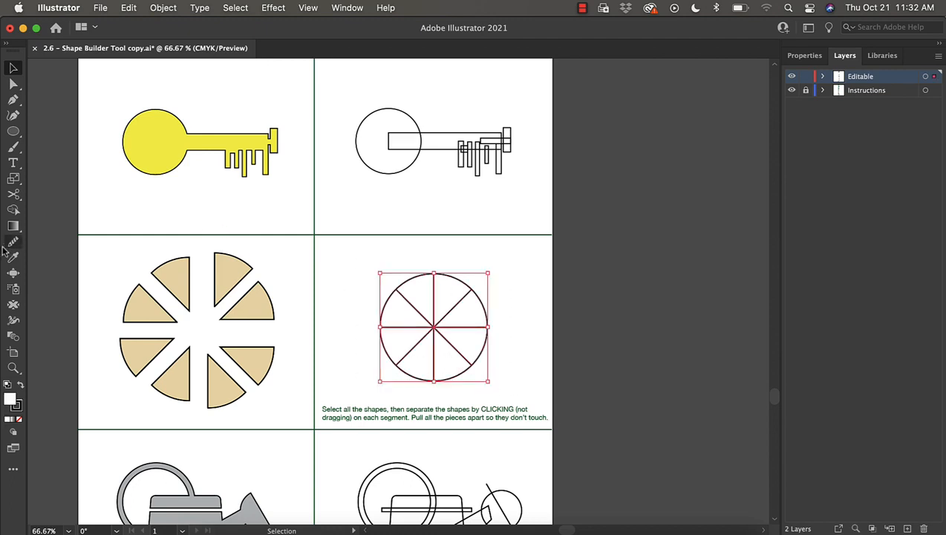
{"action": "left_click", "coordinate": [14, 210]}
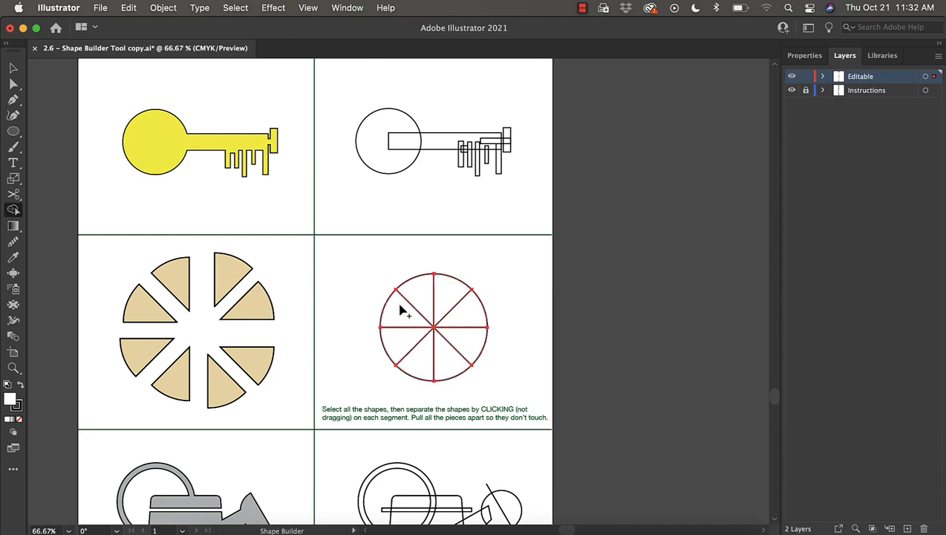
{"action": "left_click", "coordinate": [13, 68]}
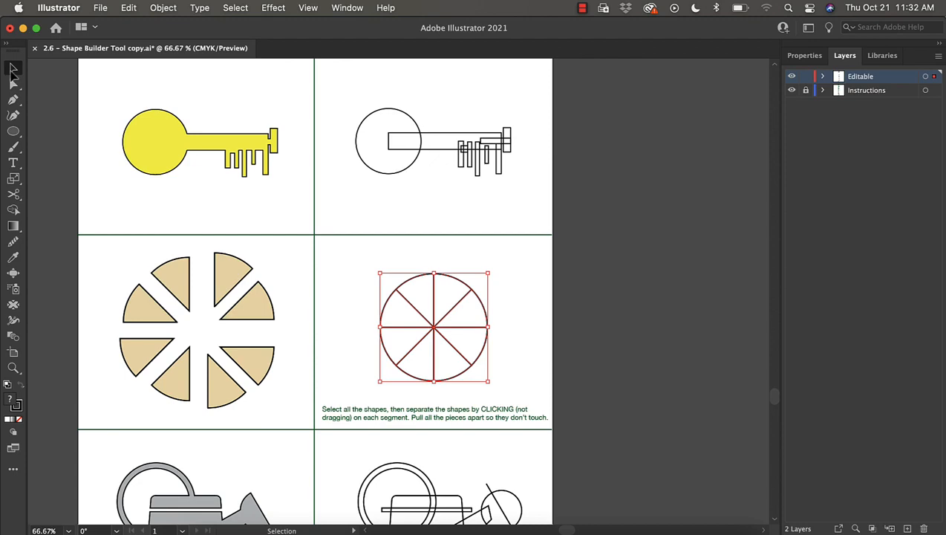
{"action": "left_click", "coordinate": [349, 270]}
{"action": "left_click_drag", "start_coordinate": [425, 298], "coordinate": [473, 277]}
{"action": "left_click", "coordinate": [553, 327]}
Select all the watering can outlines and use Shape Builder to subtract the spout circle's upper-right half and the diagonal line's overhanging ends
{"action": "scroll", "coordinate": [551, 328], "scroll_direction": "down", "scroll_amount": 5}
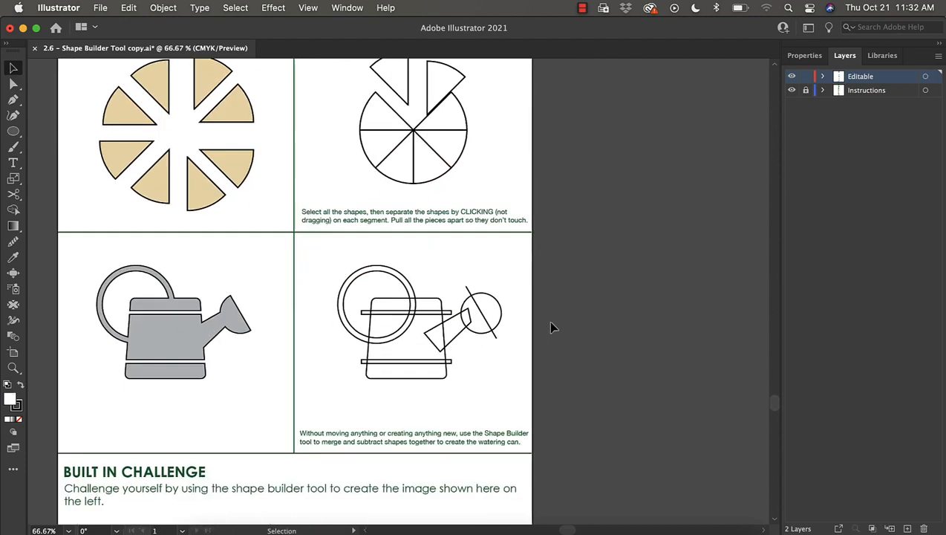
{"action": "scroll", "coordinate": [551, 328], "scroll_direction": "down", "scroll_amount": 3}
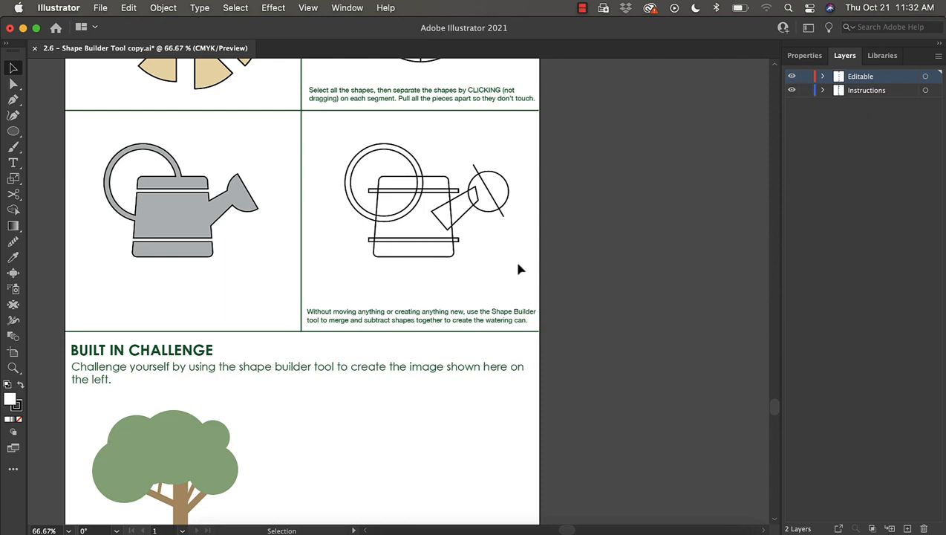
{"action": "key", "text": "a"}
{"action": "left_click_drag", "start_coordinate": [518, 269], "coordinate": [346, 145]}
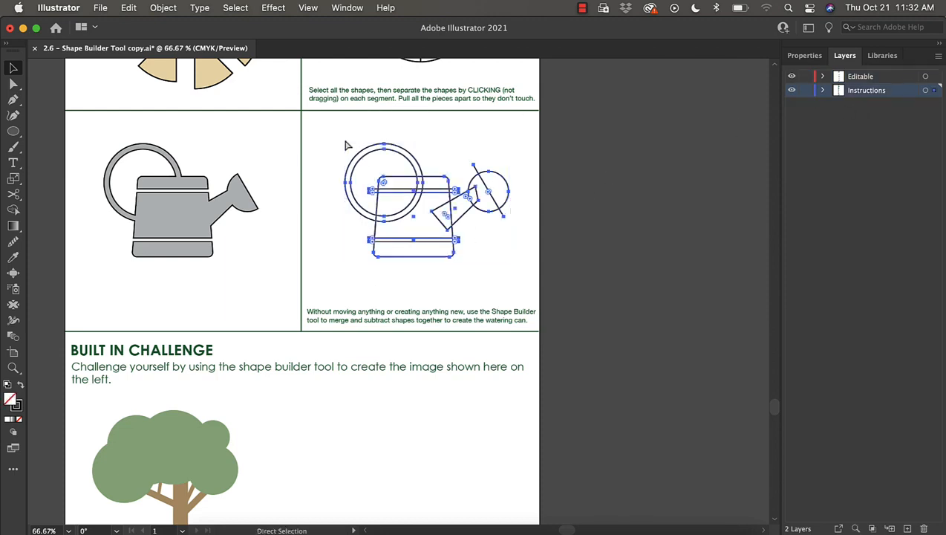
{"action": "key", "text": "v"}
{"action": "key", "text": "super+1"}
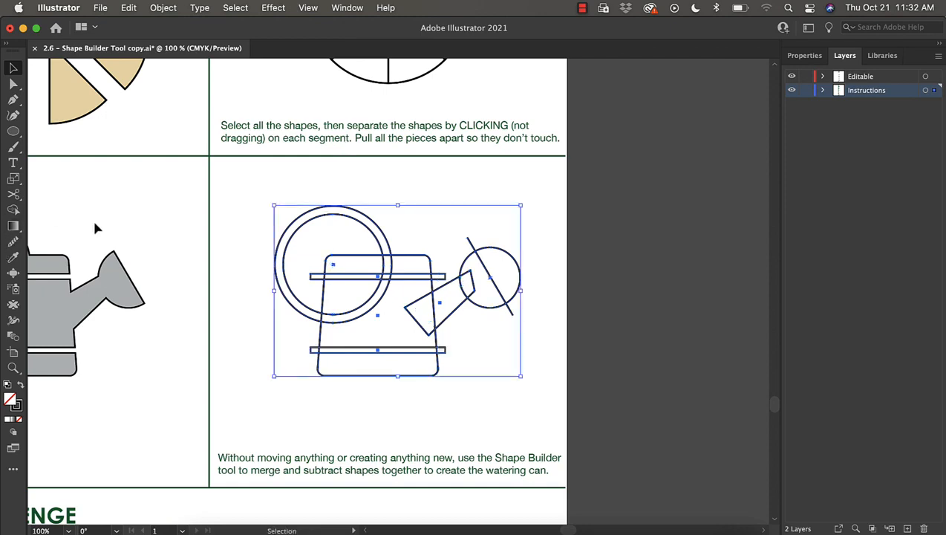
{"action": "scroll", "coordinate": [92, 218], "scroll_direction": "left", "scroll_amount": 5}
{"action": "scroll", "coordinate": [92, 218], "scroll_direction": "down", "scroll_amount": 1}
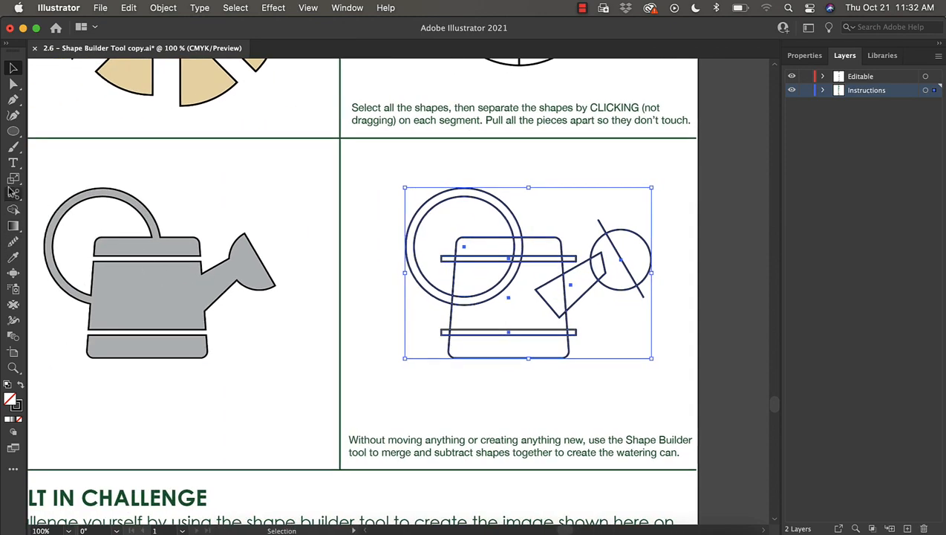
{"action": "left_click", "coordinate": [14, 211]}
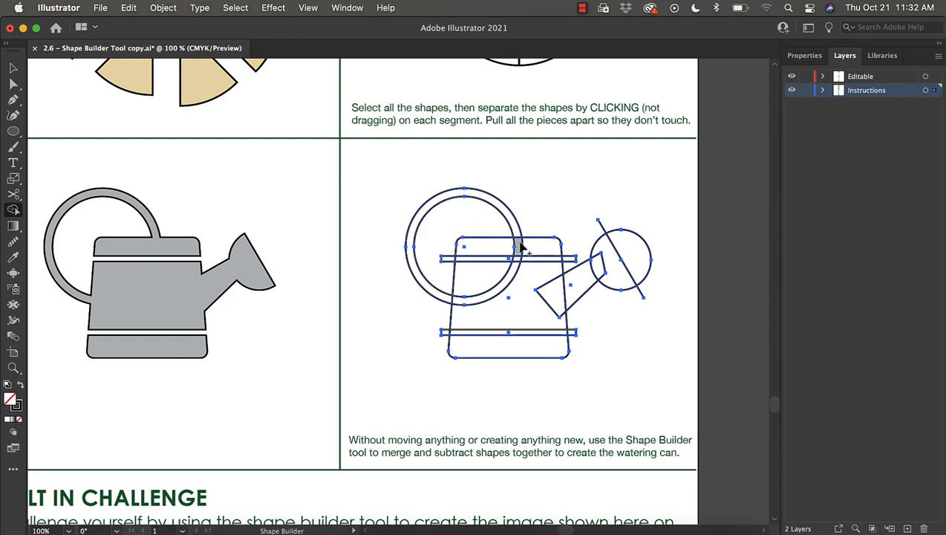
{"action": "left_click", "coordinate": [631, 250], "text": "alt"}
{"action": "left_click", "coordinate": [601, 225], "text": "alt"}
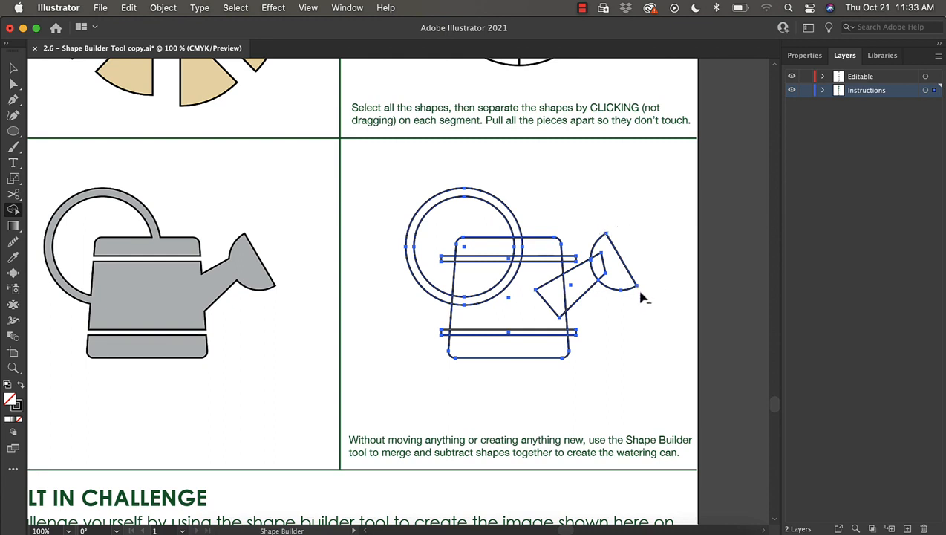
Try to subtract the lower horizontal band from the watering can's body, and undo the removal
{"action": "mouse_move", "coordinate": [575, 334]}
{"action": "left_mouse_down"}
{"action": "mouse_move", "coordinate": [431, 340]}
{"action": "mouse_move", "coordinate": [462, 329]}
{"action": "mouse_move", "coordinate": [439, 338]}
{"action": "left_mouse_up"}
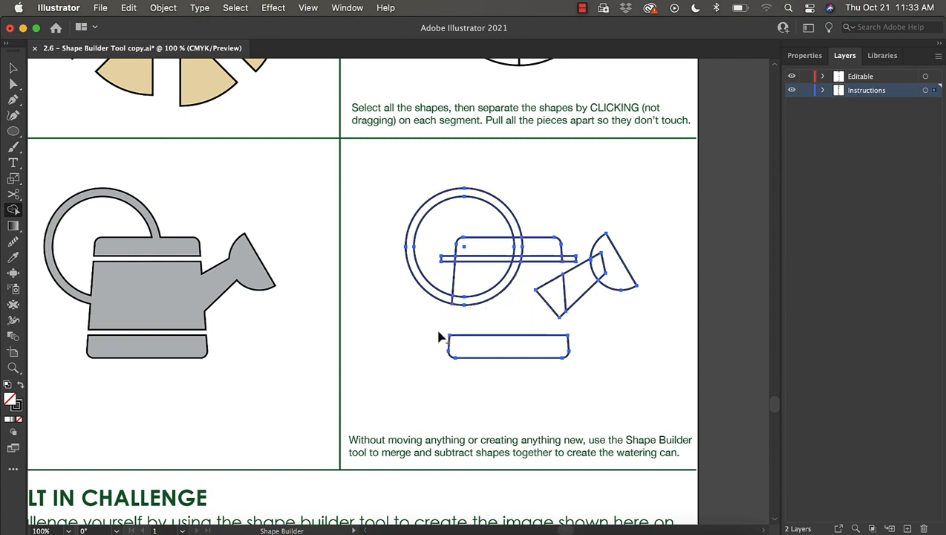
{"action": "key", "text": "cmd+z"}
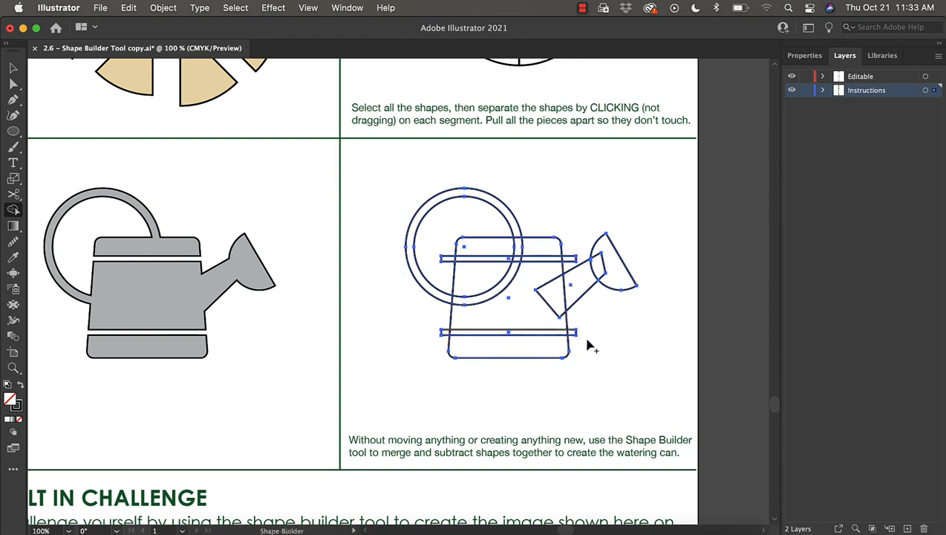
Subtract both horizontal bands across the watering can, including their overhanging ends, with Shape Builder
{"action": "left_click_drag", "start_coordinate": [579, 336], "coordinate": [464, 336]}
{"action": "key", "text": "cmd+z"}
{"action": "mouse_move", "coordinate": [588, 332]}
{"action": "left_mouse_down"}
{"action": "mouse_move", "coordinate": [439, 332]}
{"action": "mouse_move", "coordinate": [433, 340]}
{"action": "left_mouse_up"}
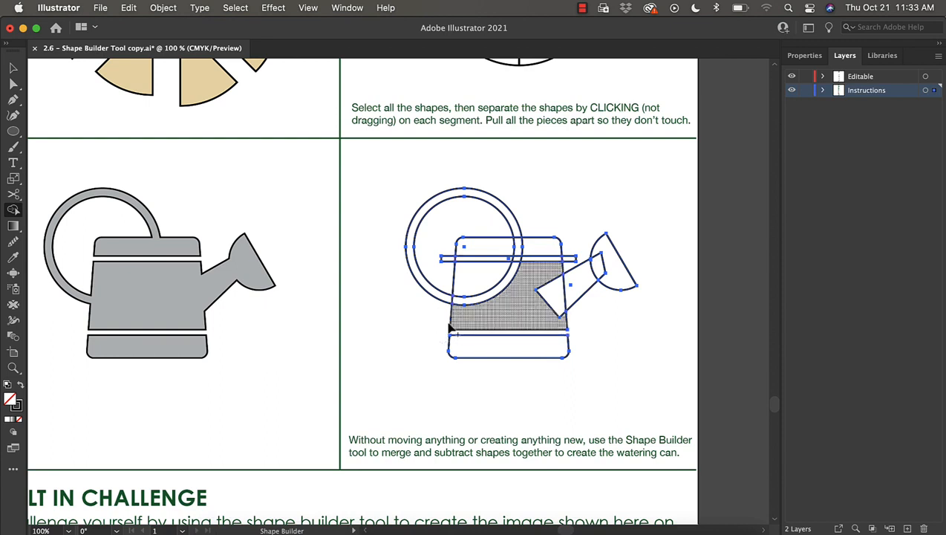
{"action": "left_click_drag", "start_coordinate": [434, 258], "coordinate": [583, 259]}
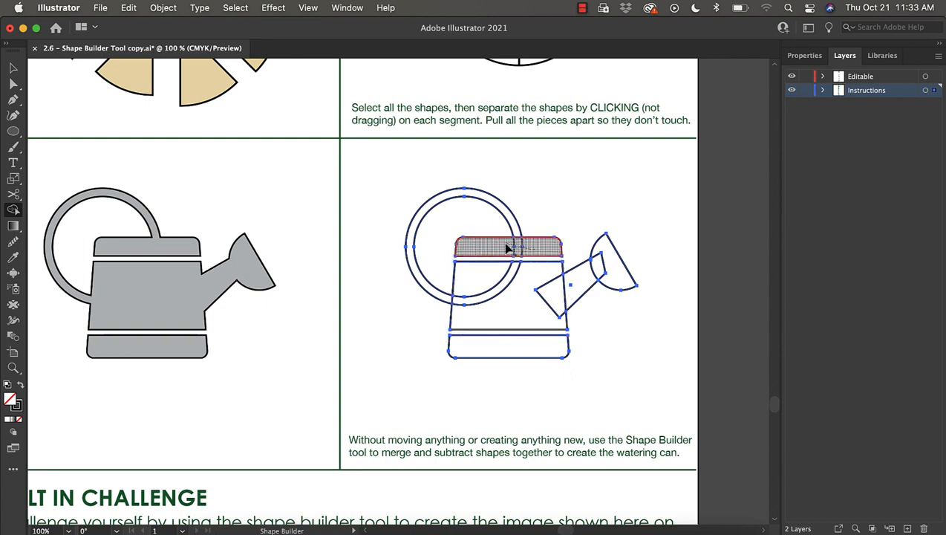
Merge the lid segments with the handle's upper end, and the body segments with the spout, sprinkler head and handle's lower end, and deselect the artwork
{"action": "left_click_drag", "start_coordinate": [524, 246], "coordinate": [520, 241]}
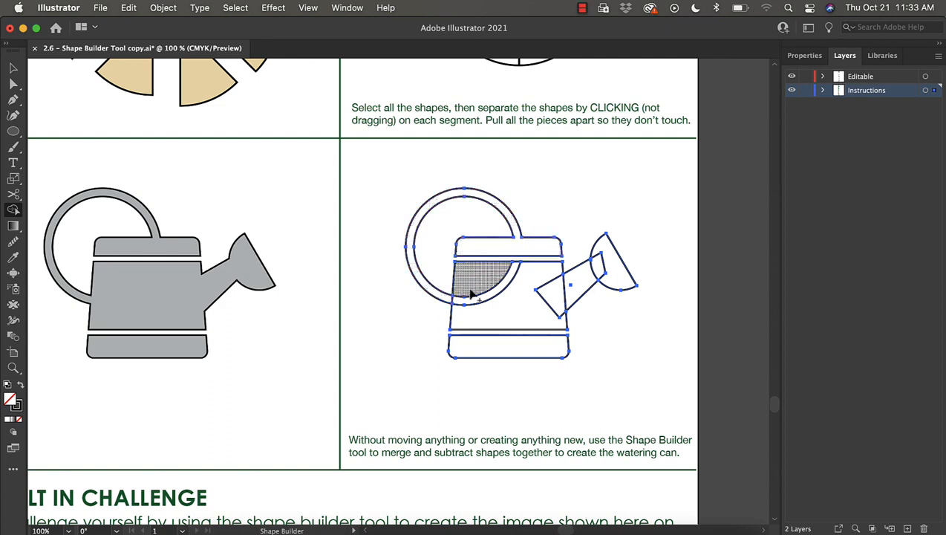
{"action": "mouse_move", "coordinate": [470, 281]}
{"action": "left_mouse_down"}
{"action": "mouse_move", "coordinate": [485, 299]}
{"action": "mouse_move", "coordinate": [545, 303]}
{"action": "mouse_move", "coordinate": [583, 287]}
{"action": "mouse_move", "coordinate": [613, 266]}
{"action": "left_mouse_up"}
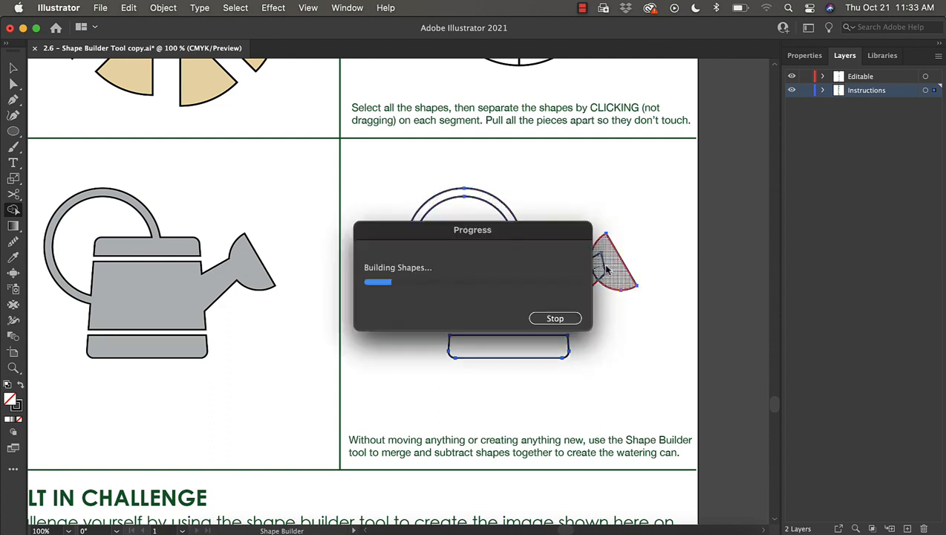
{"action": "left_click_drag", "start_coordinate": [467, 300], "coordinate": [439, 291]}
{"action": "key", "text": "v"}
{"action": "left_click", "coordinate": [587, 405]}
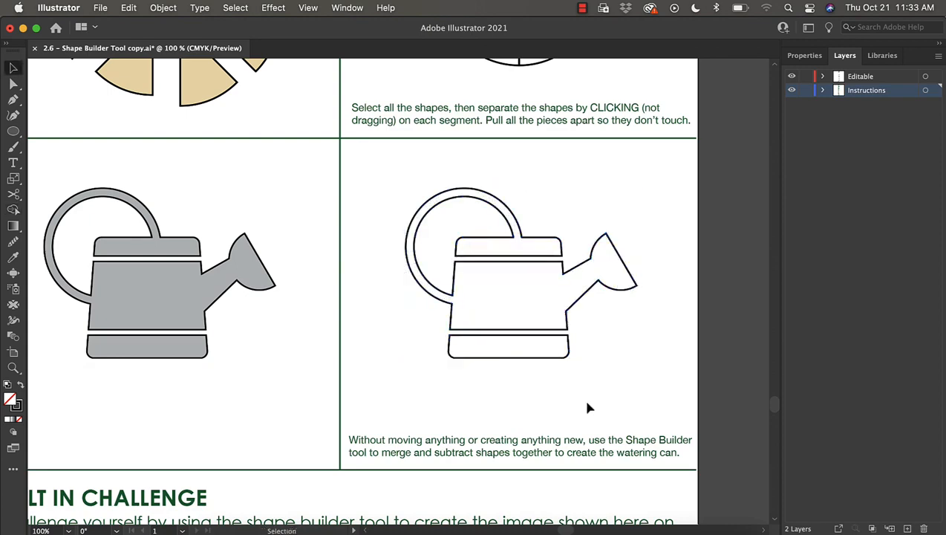
{"action": "scroll", "coordinate": [587, 407], "scroll_direction": "down", "scroll_amount": 5}
{"action": "key", "text": "super+minus"}
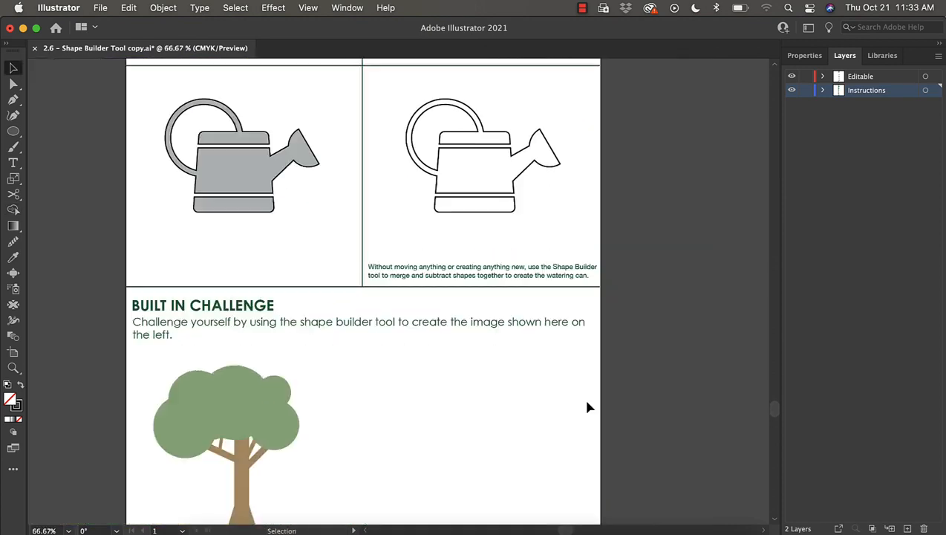
{"action": "scroll", "coordinate": [586, 407], "scroll_direction": "down", "scroll_amount": 4}
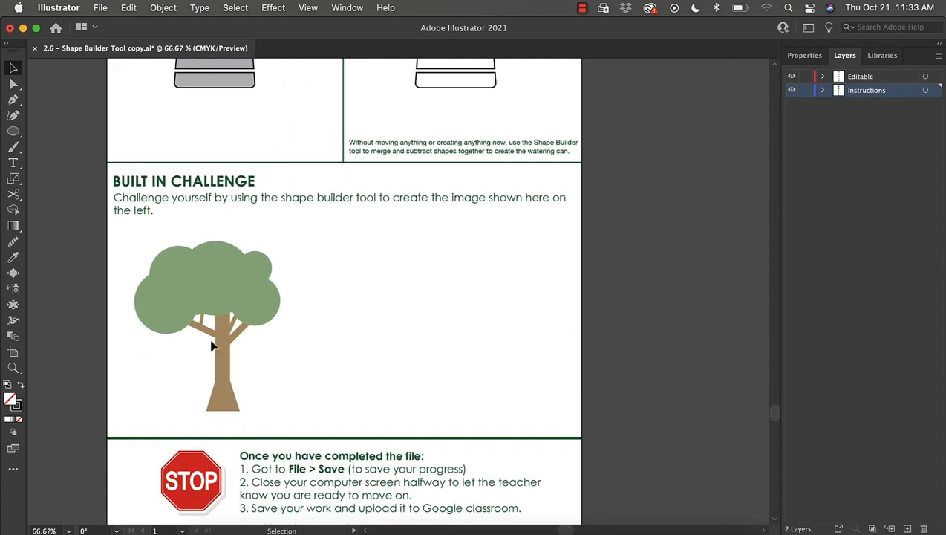